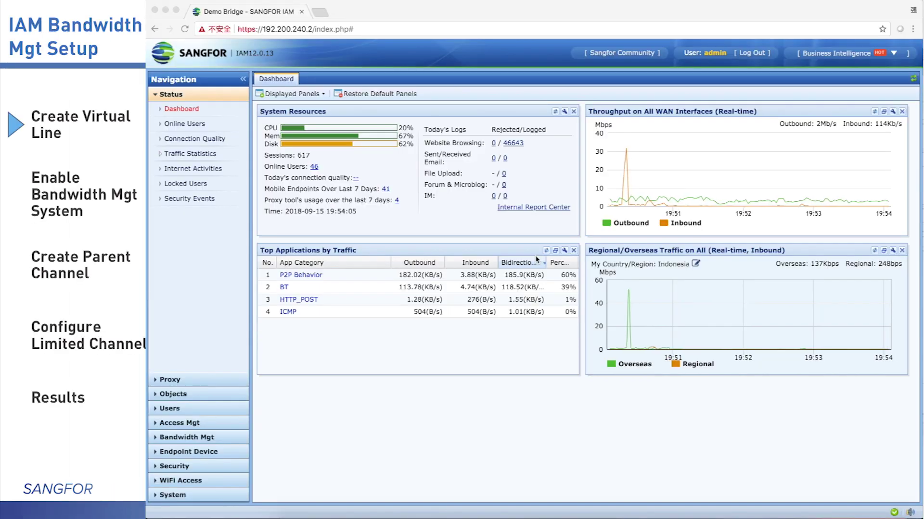
# Change virtual line Line1's outbound and inbound bandwidth from 12.5 to 10 MB/s
pyautogui.click(196, 438)
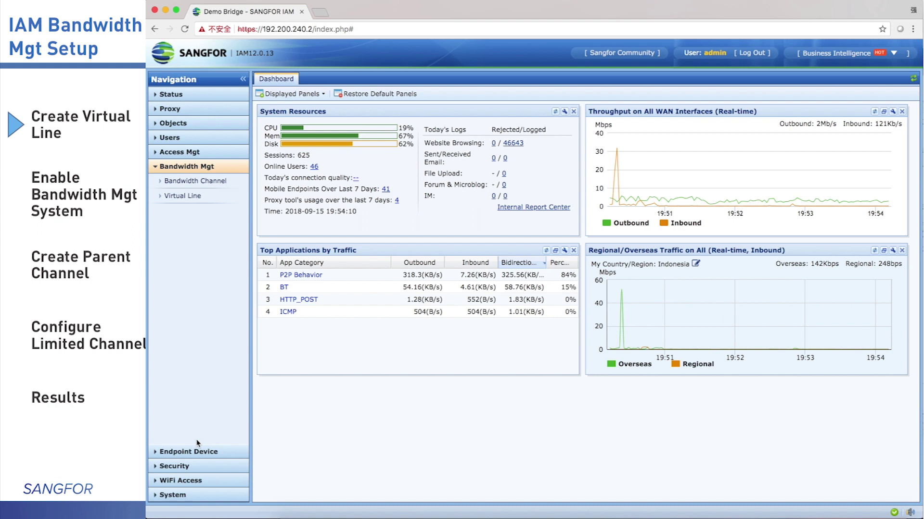
pyautogui.click(188, 197)
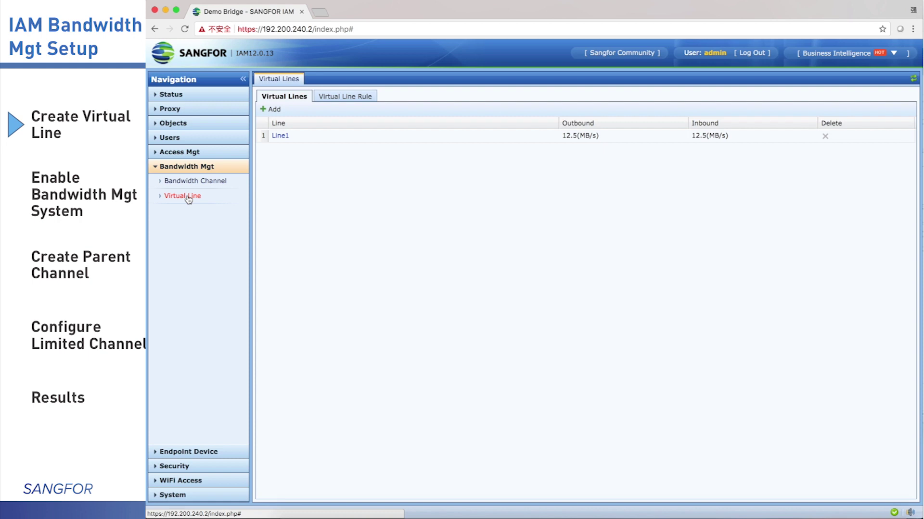
pyautogui.click(279, 137)
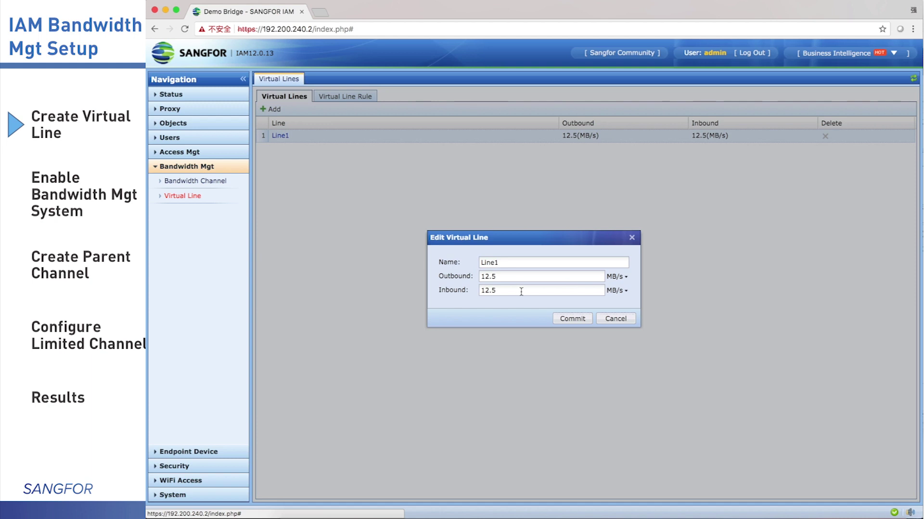
pyautogui.moveTo(509, 278); pyautogui.dragTo(456, 277)
pyautogui.write('10')
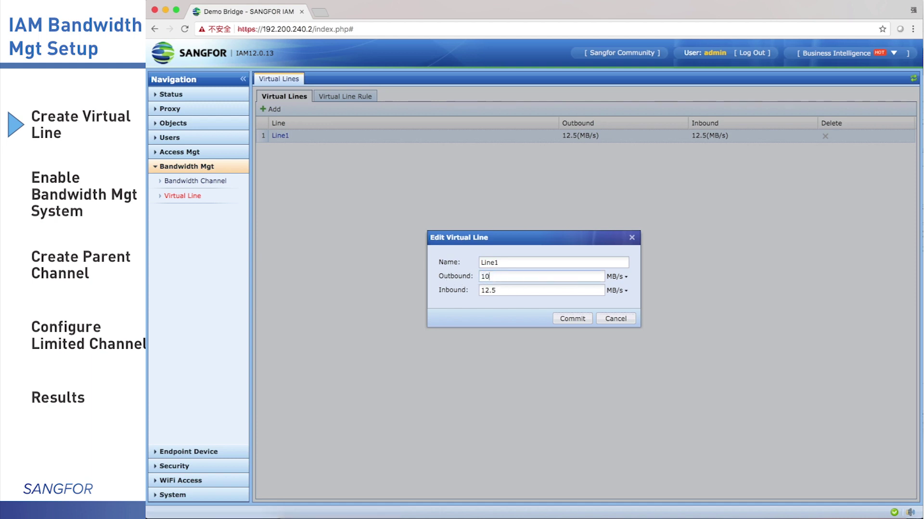
pyautogui.moveTo(506, 291); pyautogui.dragTo(445, 292)
pyautogui.write('10')
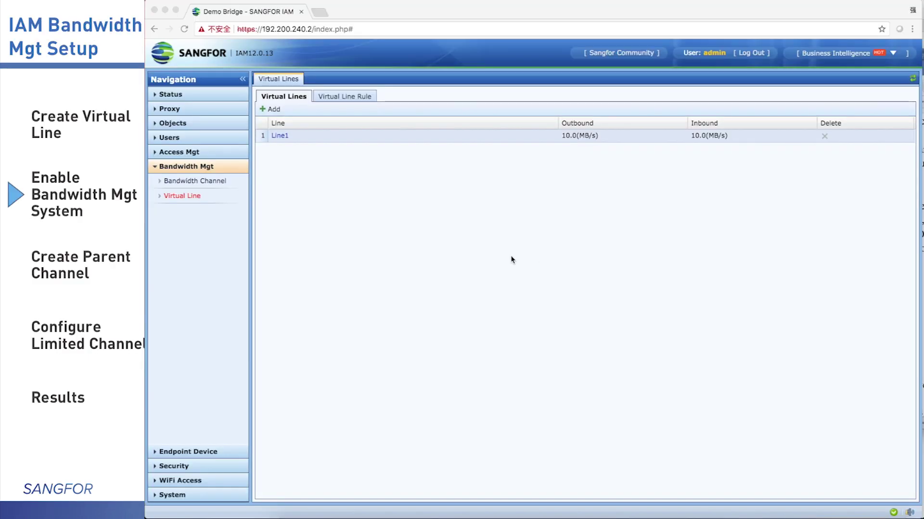
# Enable the bandwidth management system on the Bandwidth Channel page and show the channel types to add
pyautogui.click(210, 184)
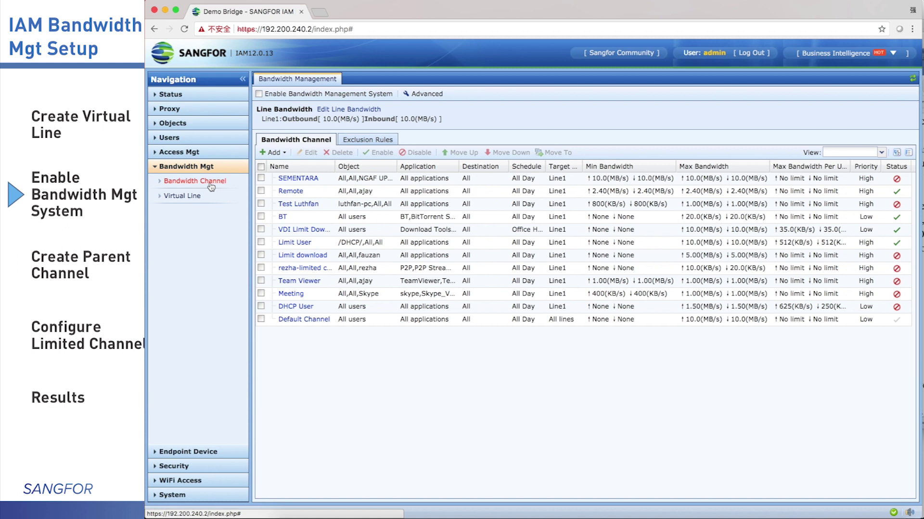
pyautogui.click(259, 94)
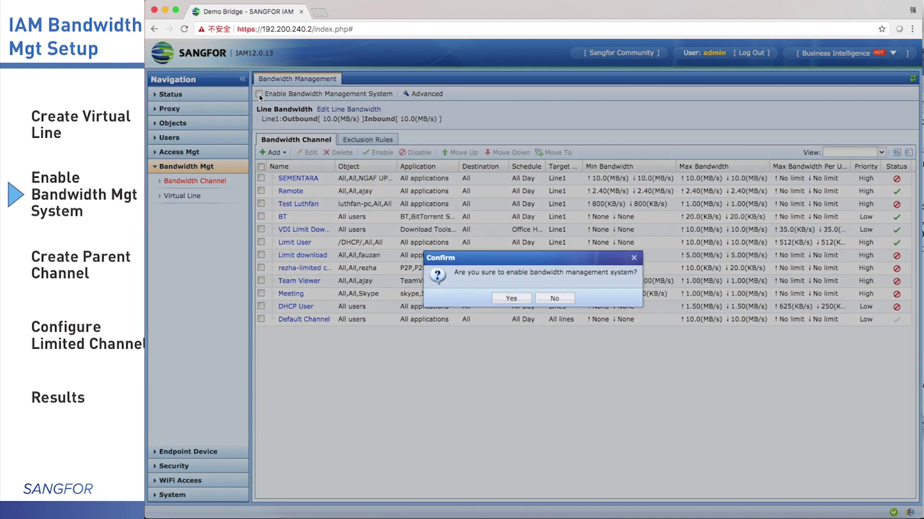
pyautogui.click(511, 298)
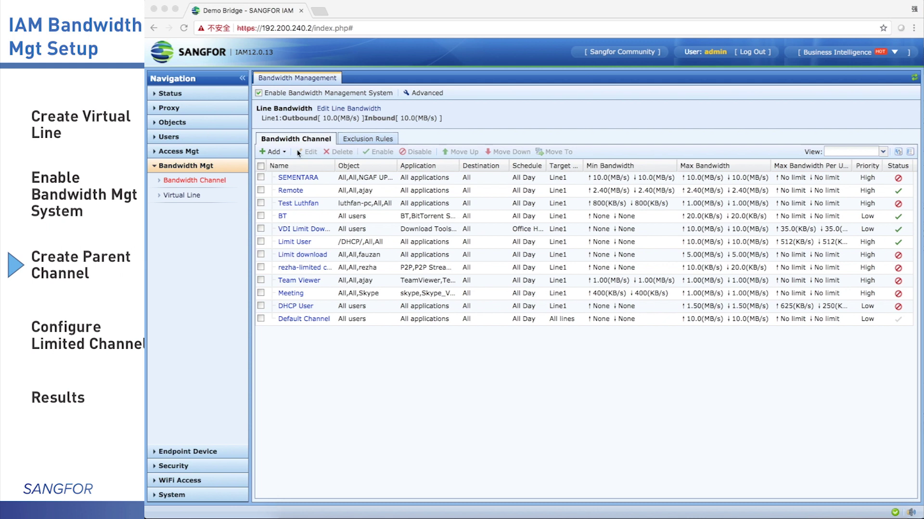
pyautogui.click(283, 152)
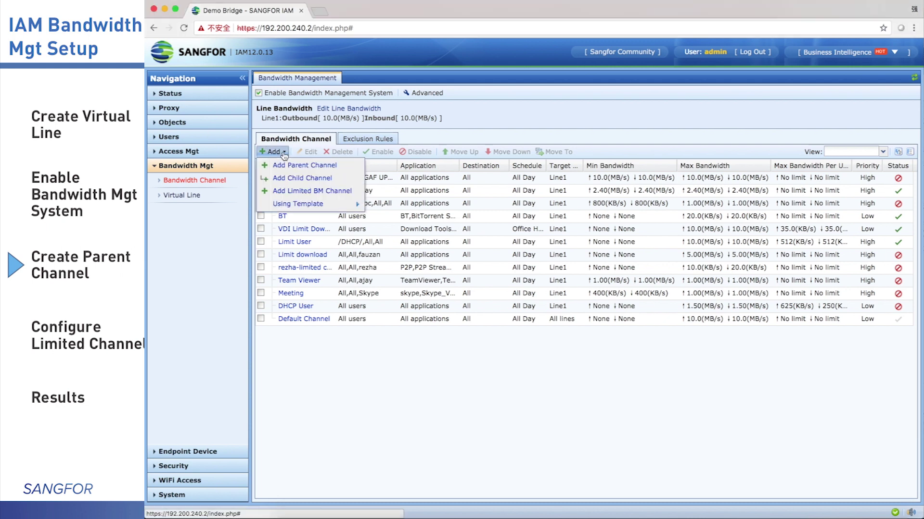
# Create a parent channel named 'Test BM plolicy' targeting Line1, cloned to all other lines
pyautogui.click(299, 166)
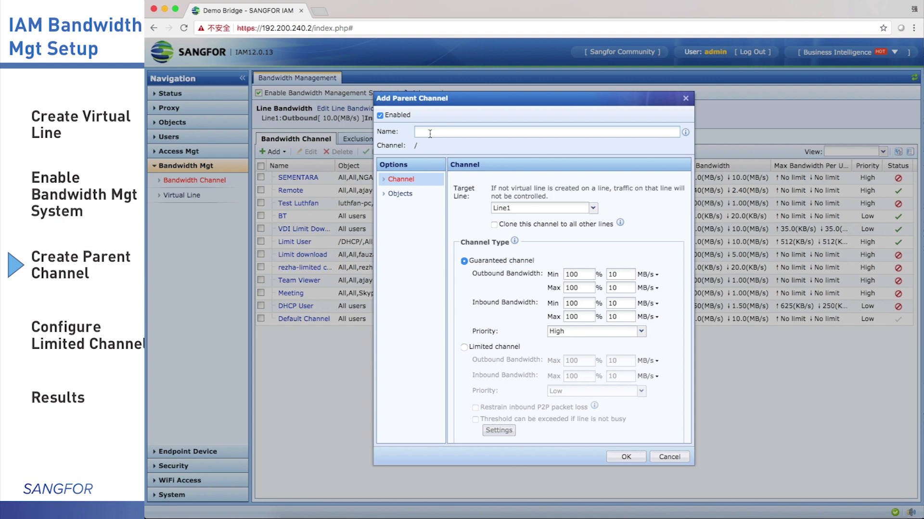
pyautogui.write('Test')
pyautogui.write(' BM pl')
pyautogui.write('olicy')
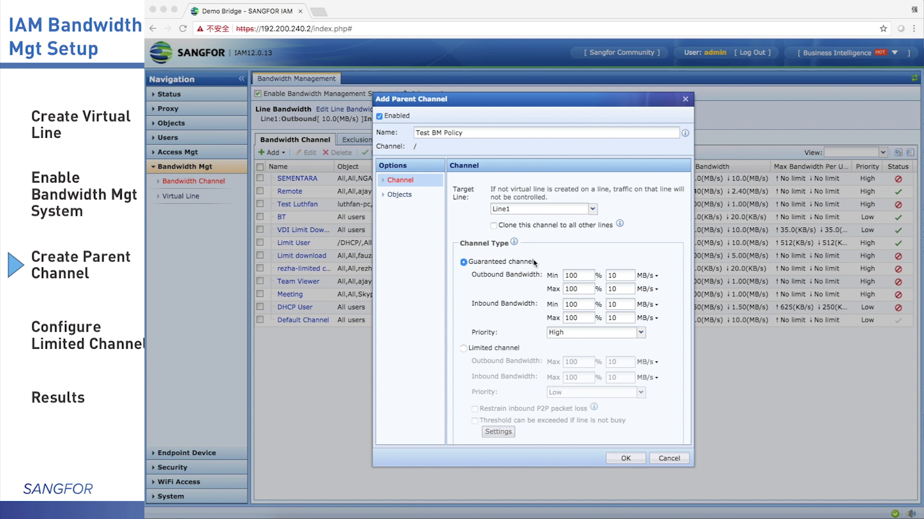
pyautogui.click(578, 213)
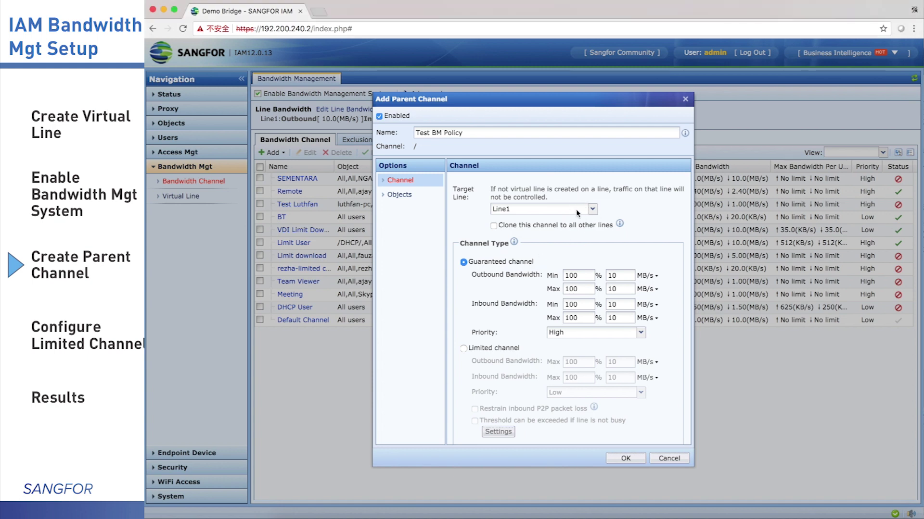
pyautogui.click(577, 213)
pyautogui.click(624, 212)
pyautogui.click(497, 230)
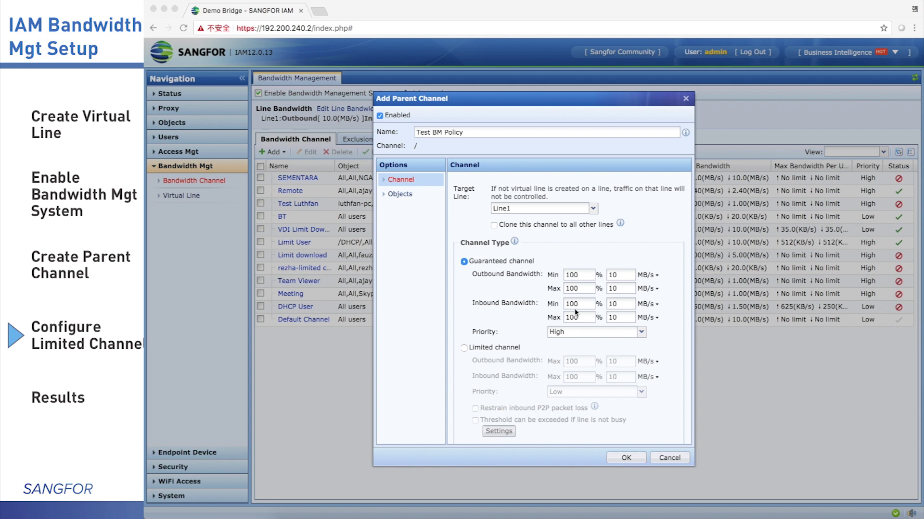
# Make it a limited channel with 30% outbound and inbound maximum and Low priority
pyautogui.click(464, 348)
pyautogui.click(464, 348)
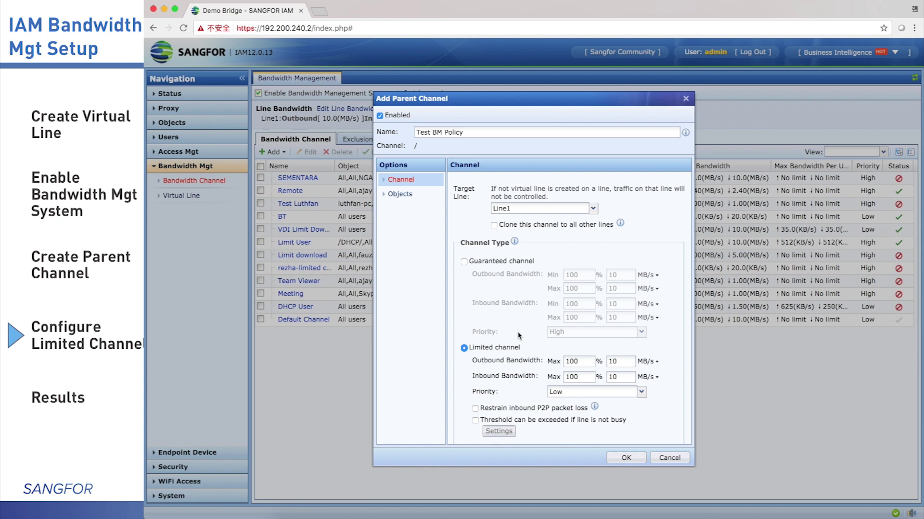
pyautogui.doubleClick(584, 361)
pyautogui.write('30')
pyautogui.doubleClick(577, 376)
pyautogui.write('30')
pyautogui.click(641, 392)
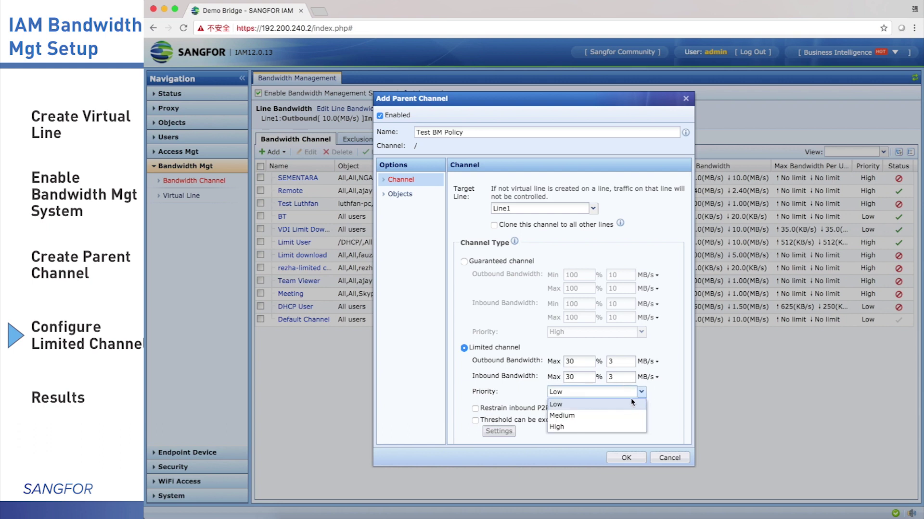
pyautogui.click(624, 405)
pyautogui.scroll(-3, 546, 343)
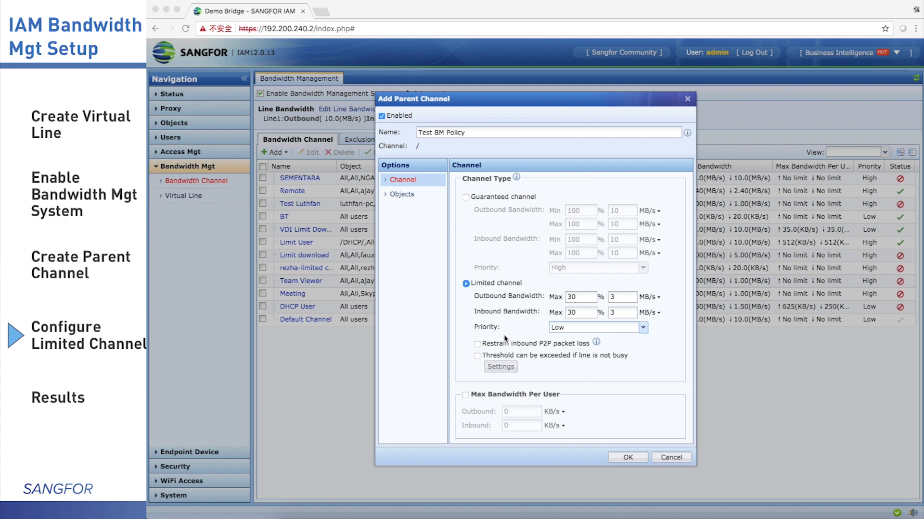
pyautogui.scroll(-3, 505, 338)
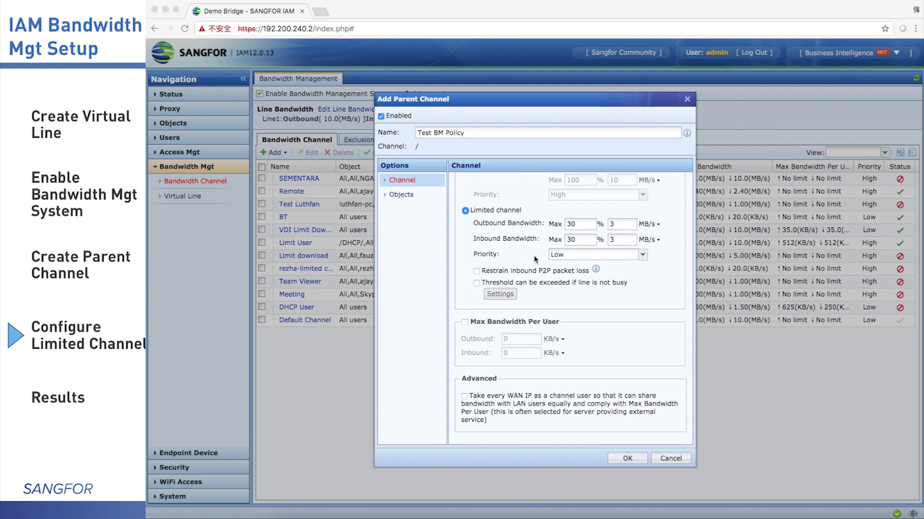
# Allow the channel to exceed its limit when the line is idle, leaving the threshold settings unchanged
pyautogui.click(478, 284)
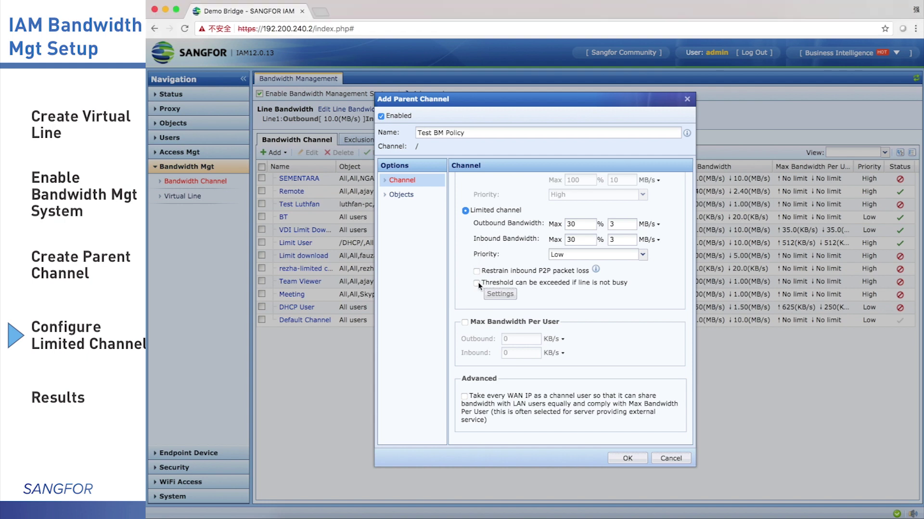
pyautogui.click(478, 285)
pyautogui.click(501, 293)
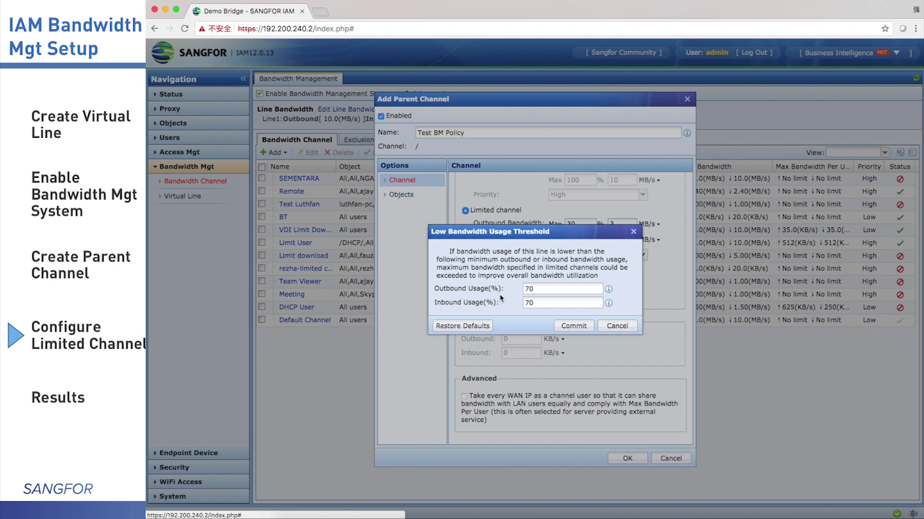
pyautogui.click(615, 328)
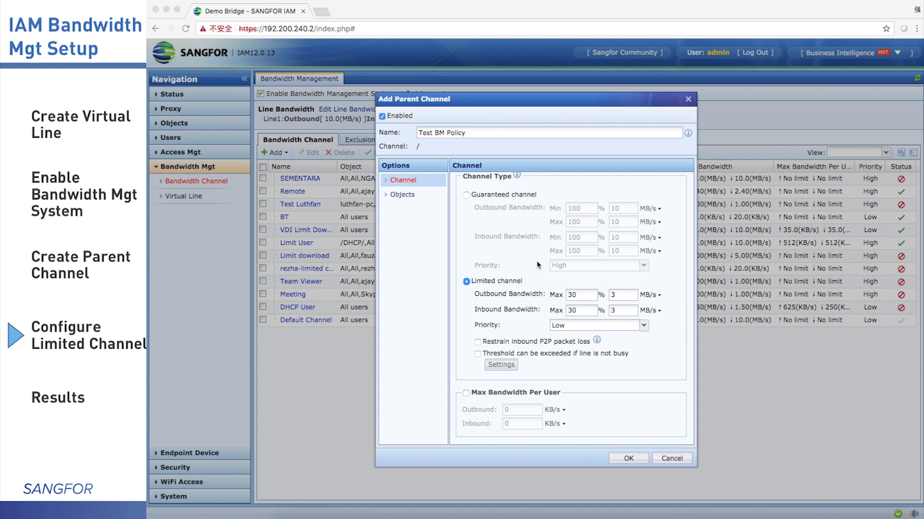
# Enable a per-user maximum bandwidth of 100 KB/s outbound and 100 KB/s inbound
pyautogui.click(466, 394)
pyautogui.click(466, 393)
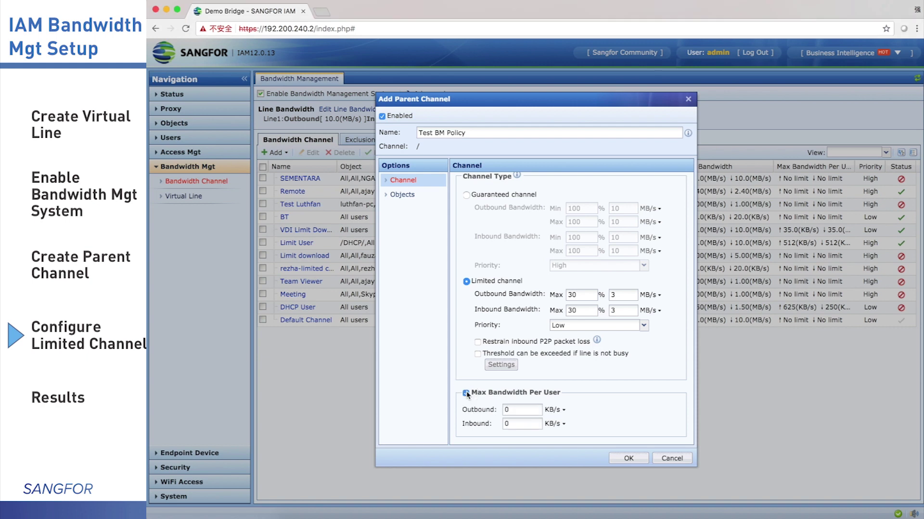
pyautogui.scroll(-3, 505, 402)
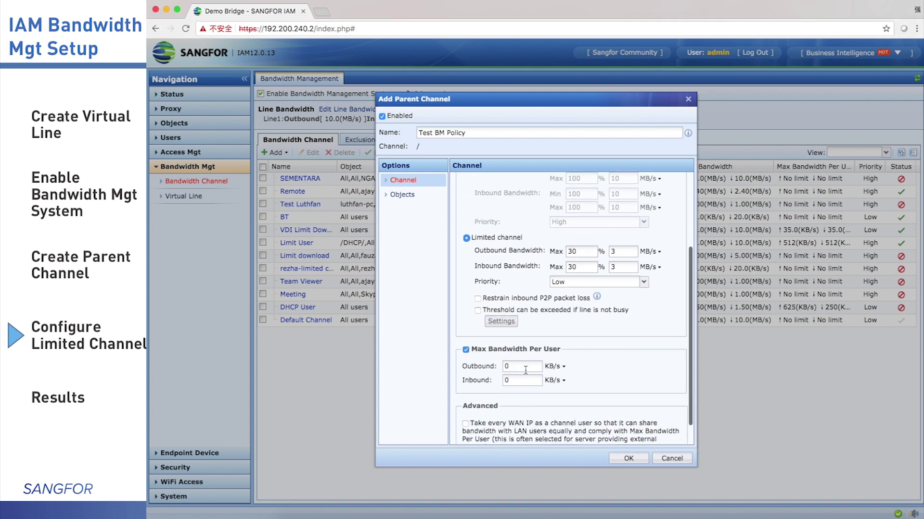
pyautogui.click(510, 366)
pyautogui.write('100')
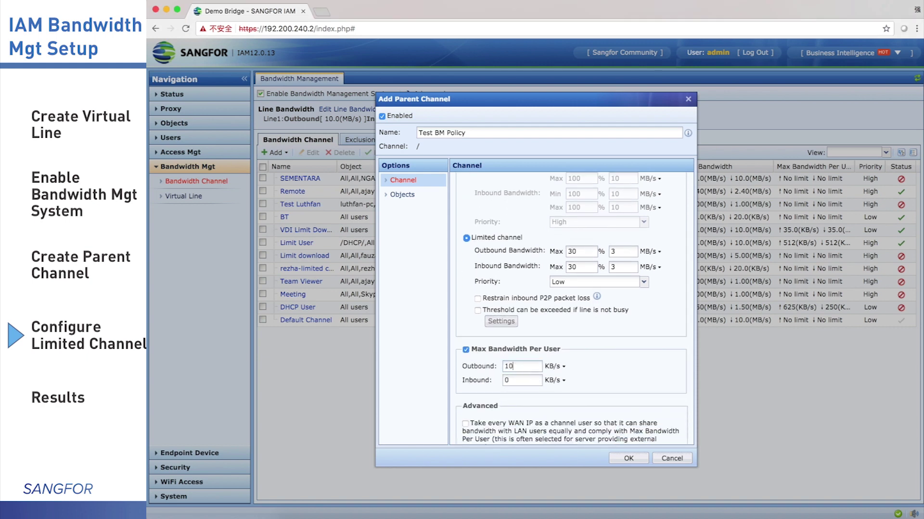
pyautogui.click(512, 380)
pyautogui.write('100')
pyautogui.scroll(2, 542, 262)
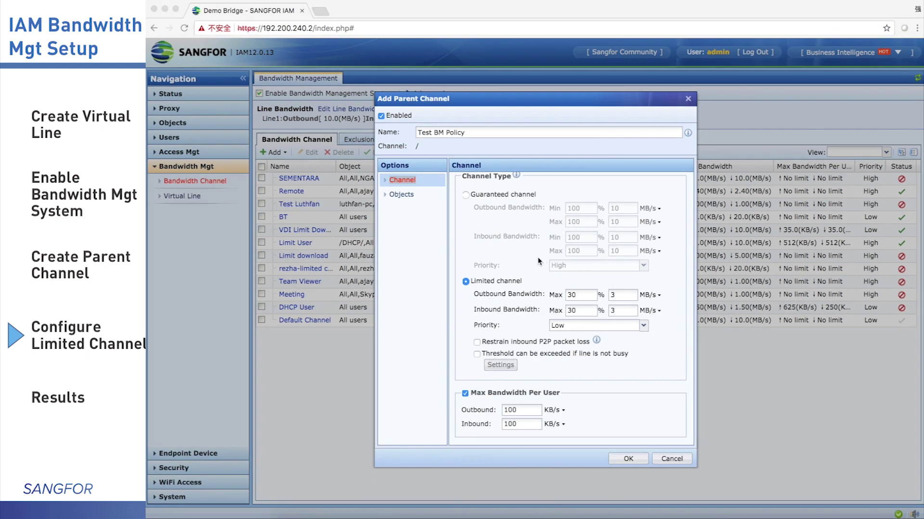
pyautogui.click(417, 197)
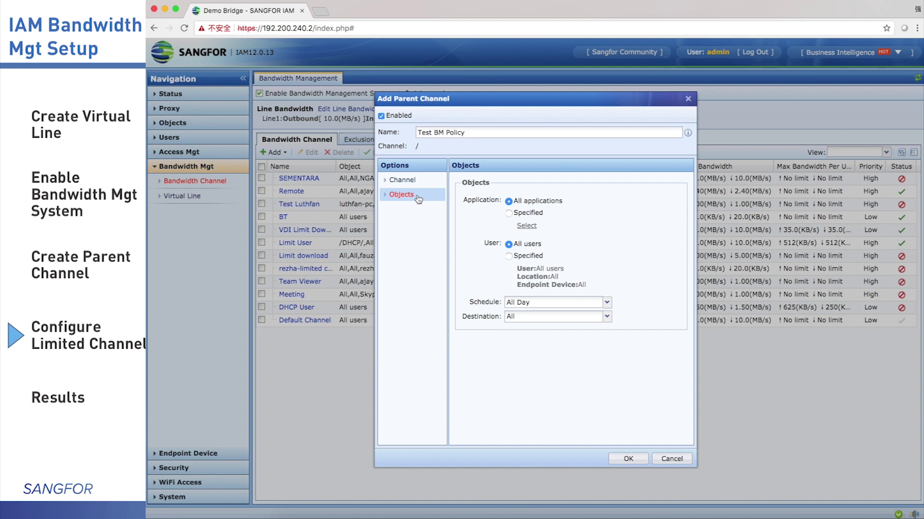
# Limit the channel to Web Streaming Media and P2P Stream Media and choose its time schedule
pyautogui.click(509, 214)
pyautogui.click(525, 226)
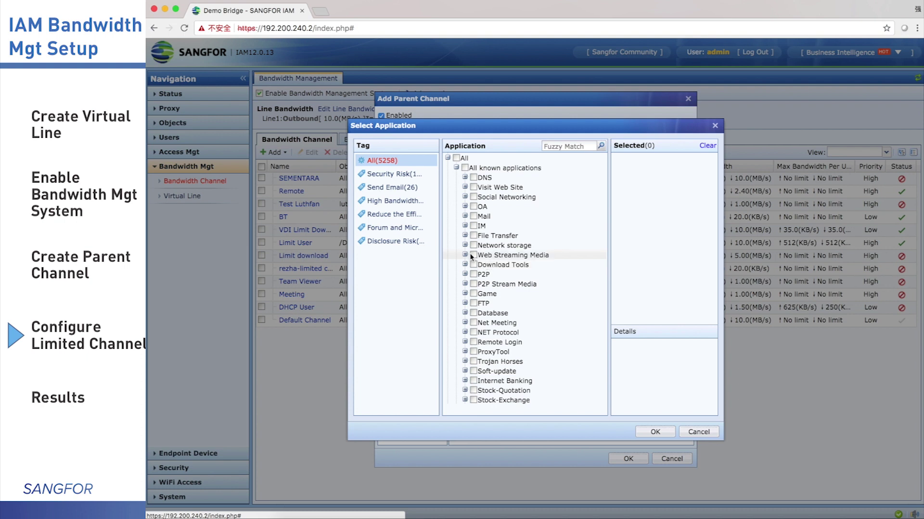
pyautogui.click(472, 255)
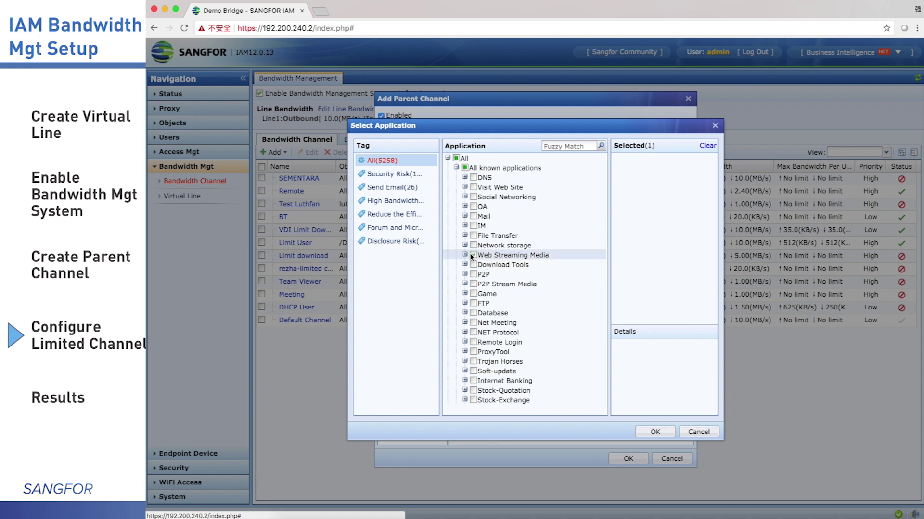
pyautogui.click(473, 284)
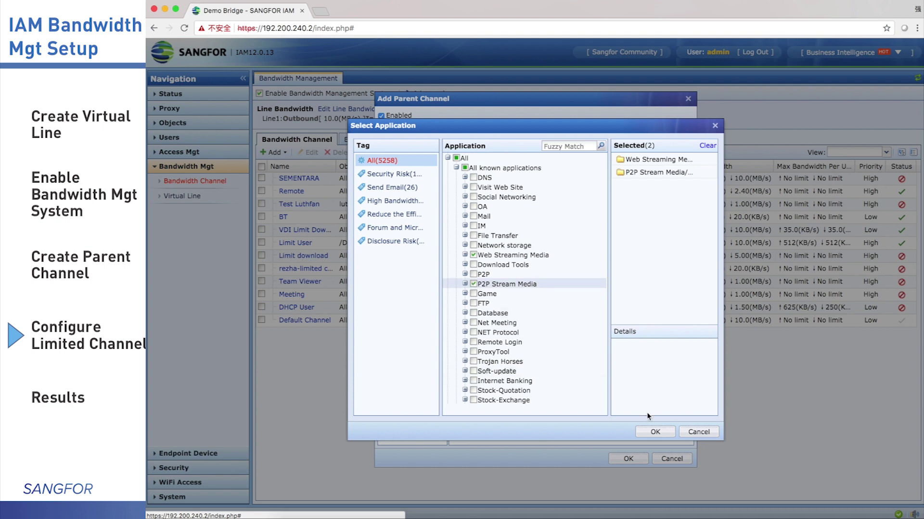
pyautogui.click(654, 433)
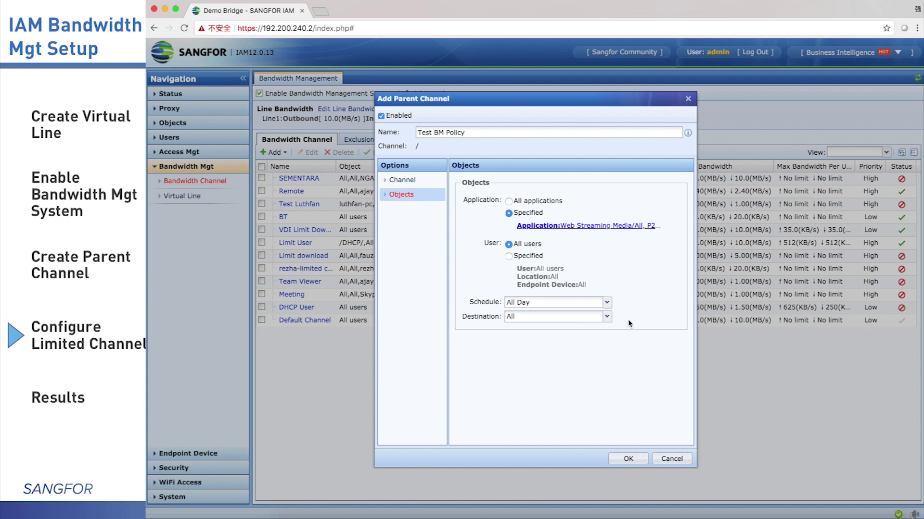
pyautogui.click(607, 303)
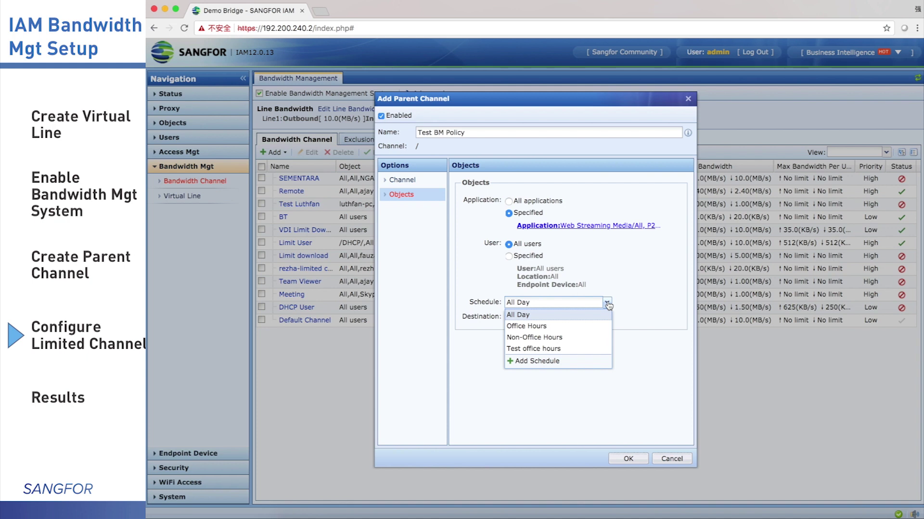
pyautogui.click(580, 327)
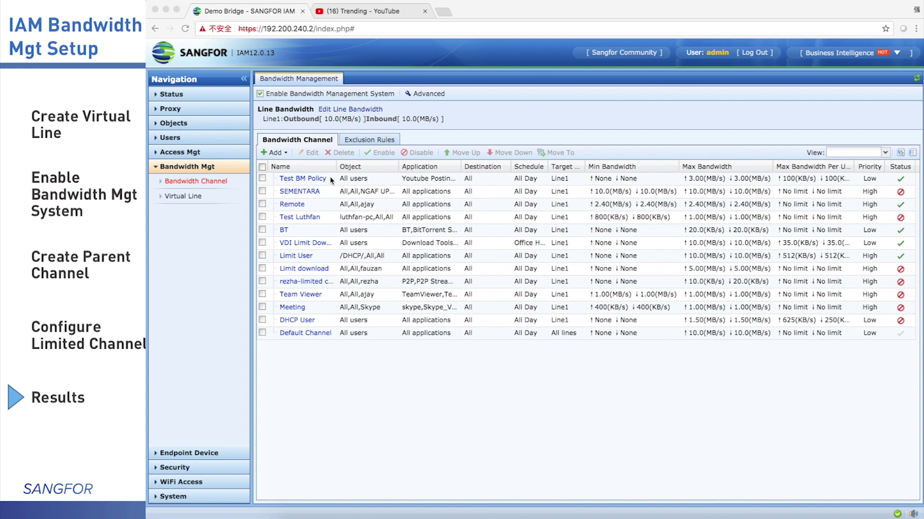
# Play the top video on YouTube Trending, then return to the Sangfor IAM console tab
pyautogui.click(366, 13)
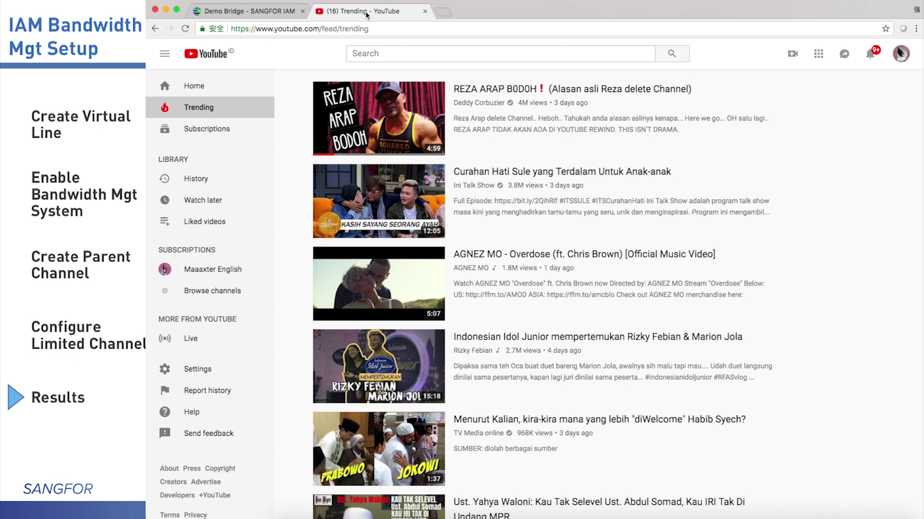
pyautogui.click(394, 105)
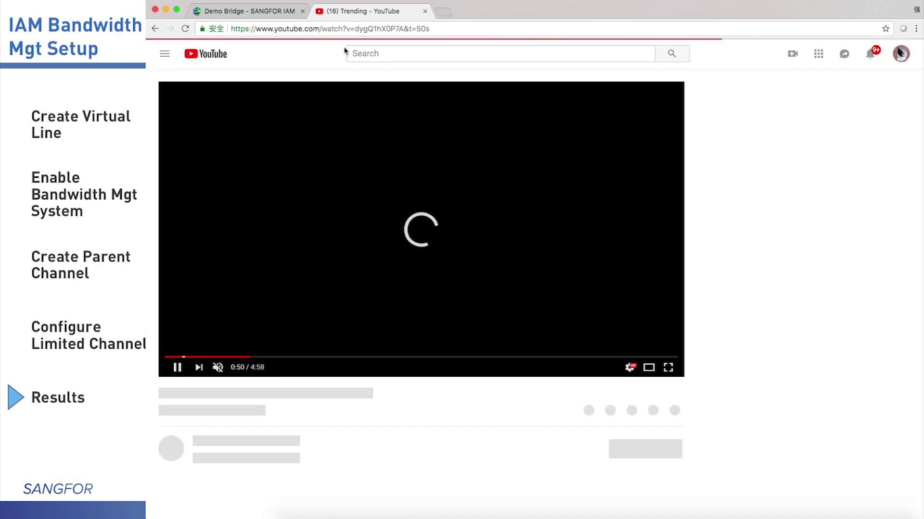
pyautogui.click(269, 14)
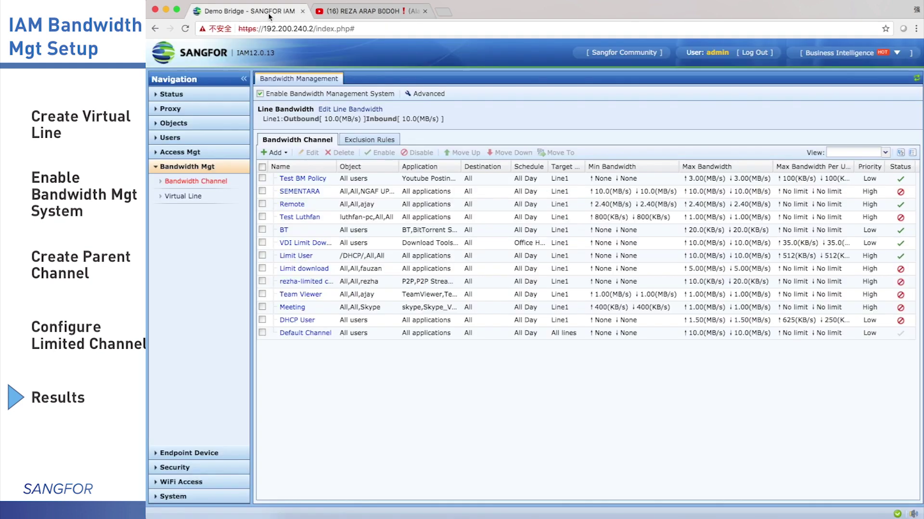
# View the dashboard's top applications by traffic and the top users of Encrypted Youtube Video
pyautogui.click(205, 96)
pyautogui.click(194, 110)
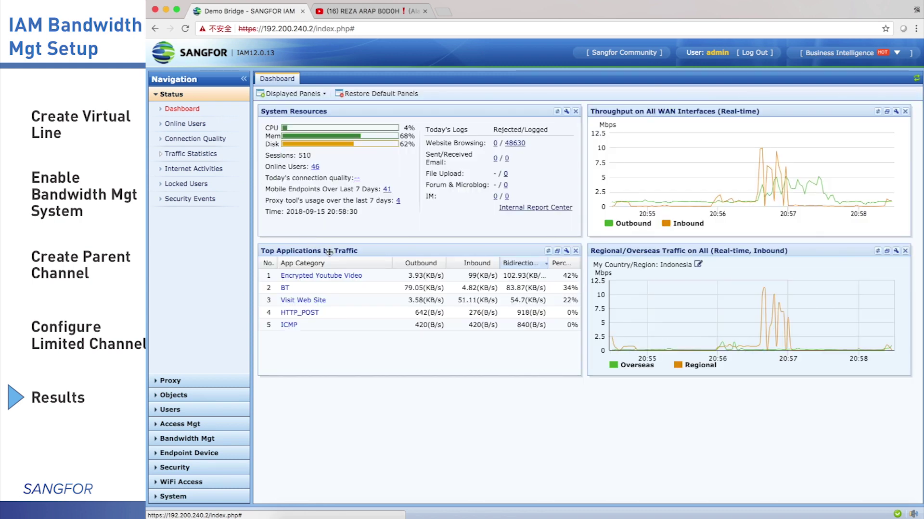
pyautogui.click(327, 278)
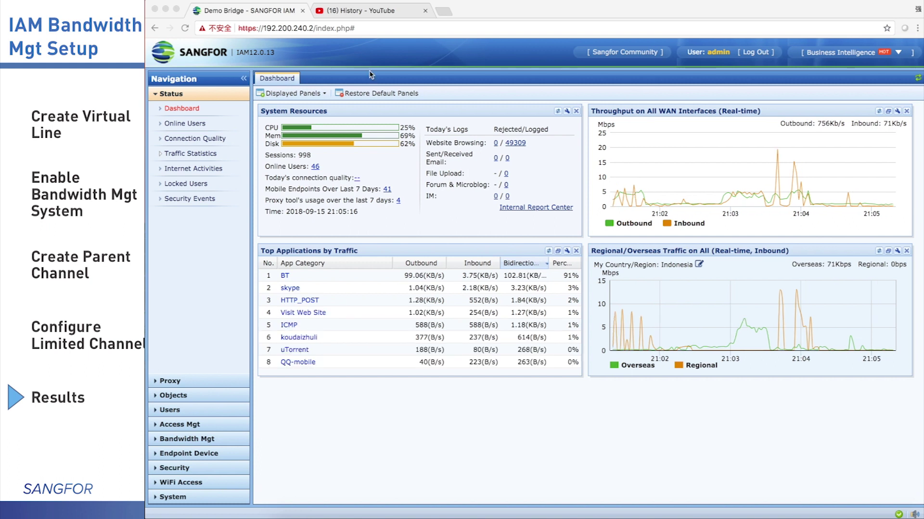
# Disable the bandwidth management system and reopen the status dashboard to compare traffic
pyautogui.click(373, 14)
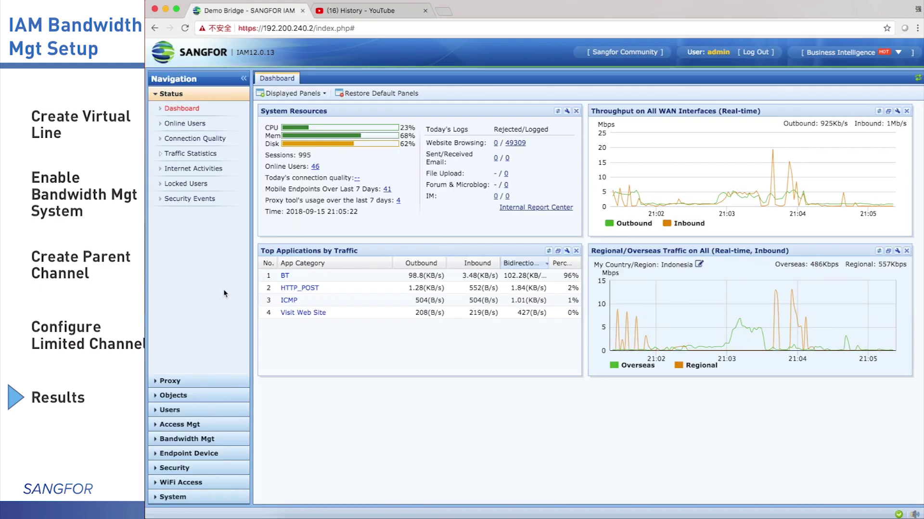
pyautogui.click(207, 440)
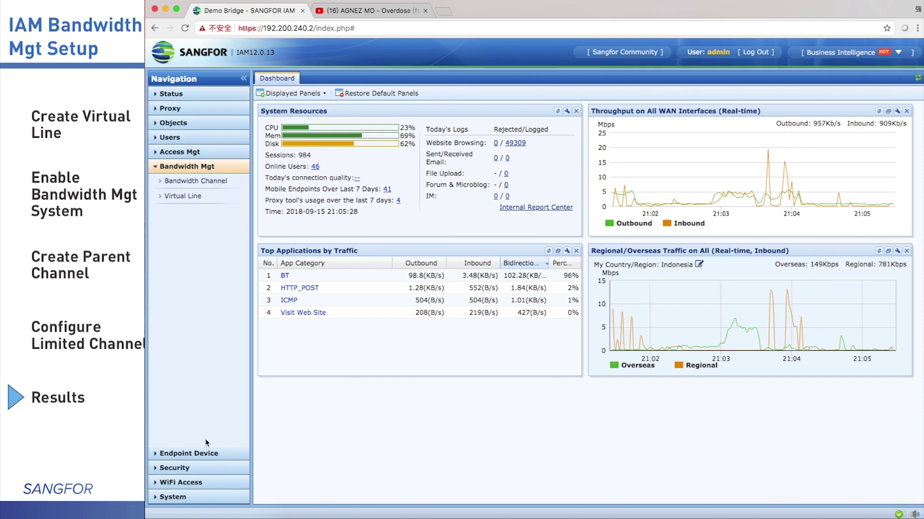
pyautogui.click(210, 182)
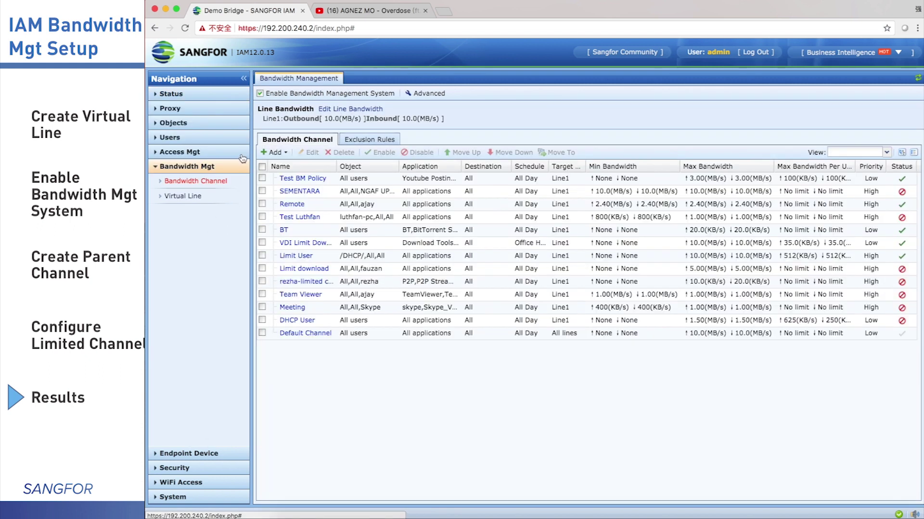
pyautogui.click(260, 93)
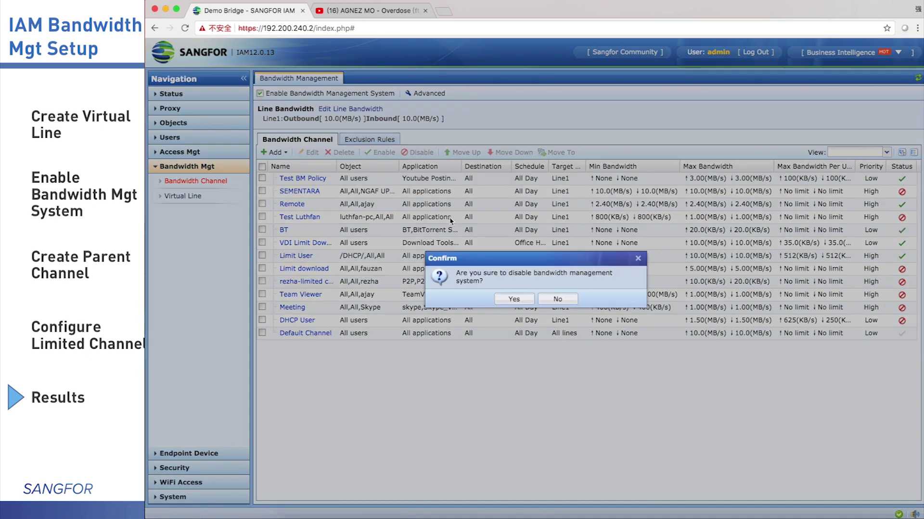
pyautogui.click(504, 298)
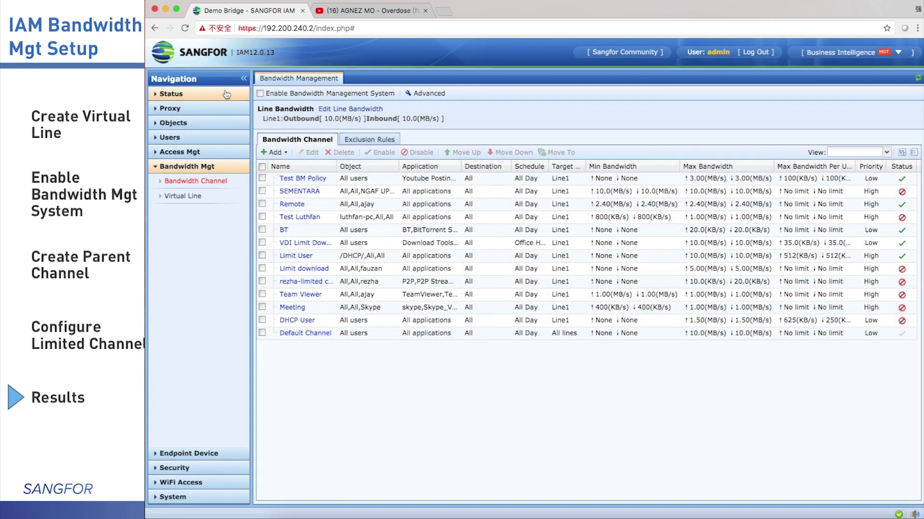
pyautogui.click(225, 93)
pyautogui.click(199, 113)
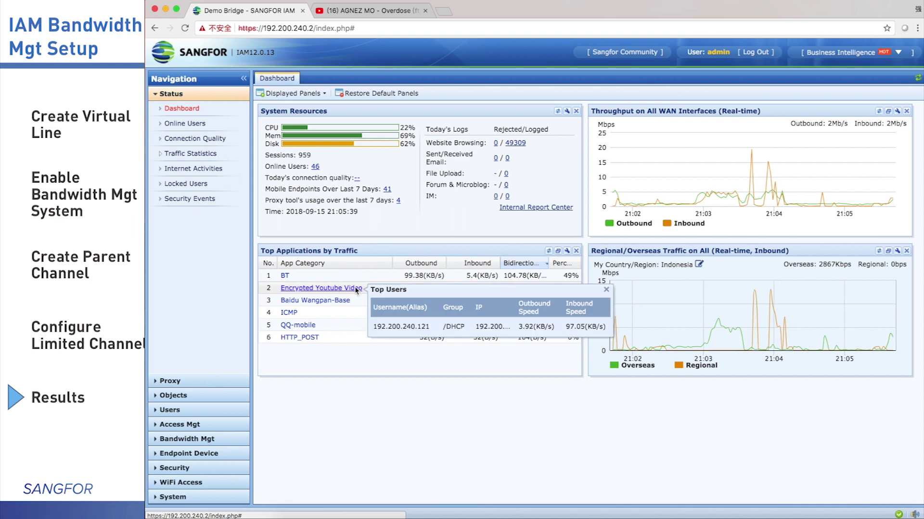
pyautogui.moveTo(355, 276)
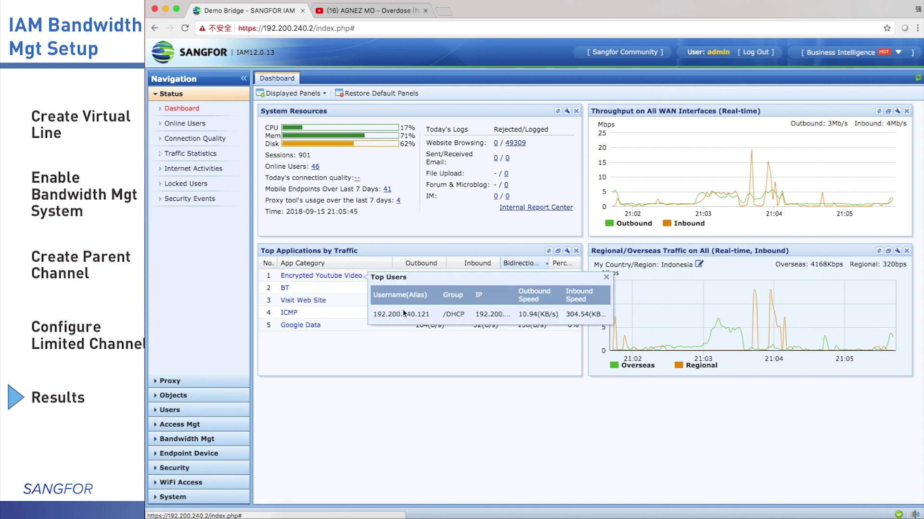